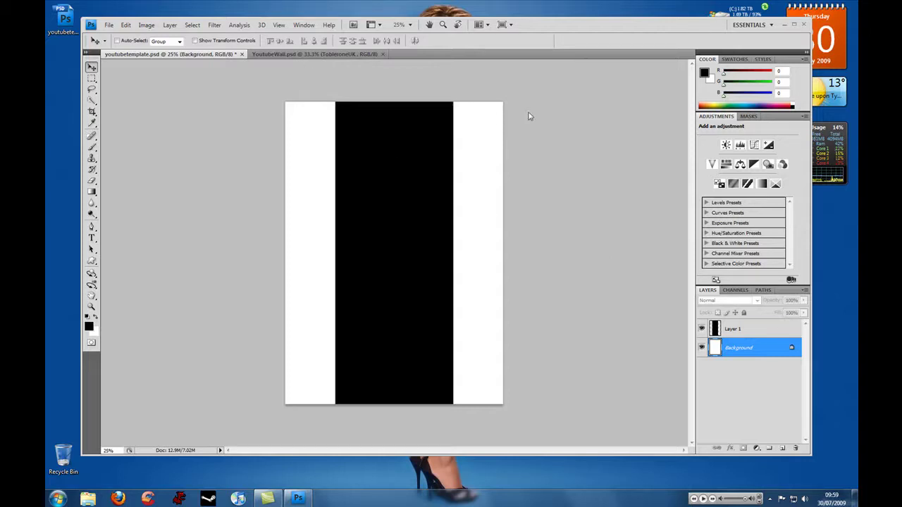
# Step: Nudge the Photoshop window showing youtubetemplate.psd slightly to the right
pyautogui.moveTo(561, 28); pyautogui.dragTo(574, 29)
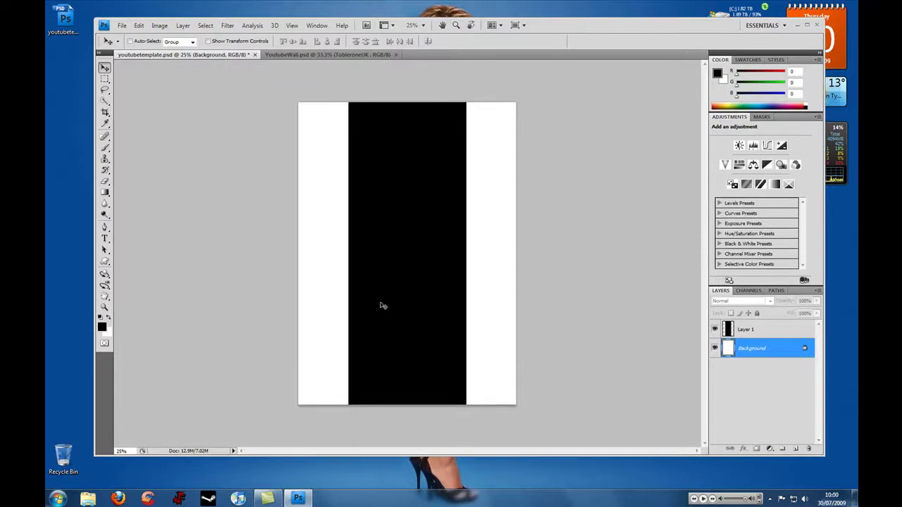
# Step: Load the filesavr.com/youtubetemplate page in Firefox and download youtubetemplate.psd
pyautogui.click(118, 499)
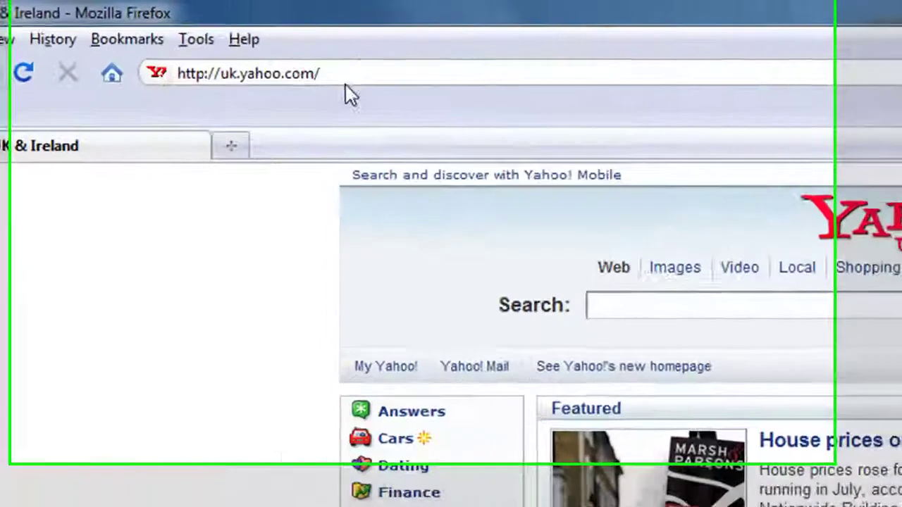
pyautogui.click(224, 28)
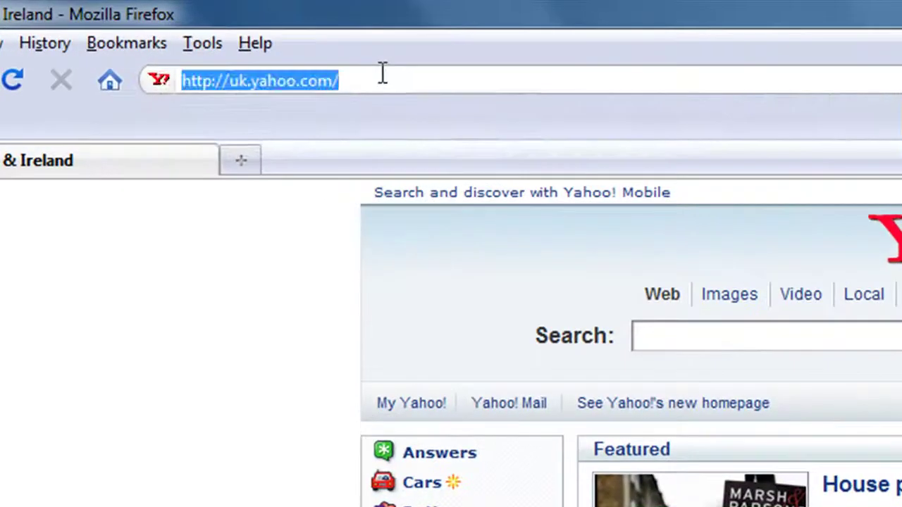
pyautogui.write('http://www.filesavr.com/youtubetemplate')
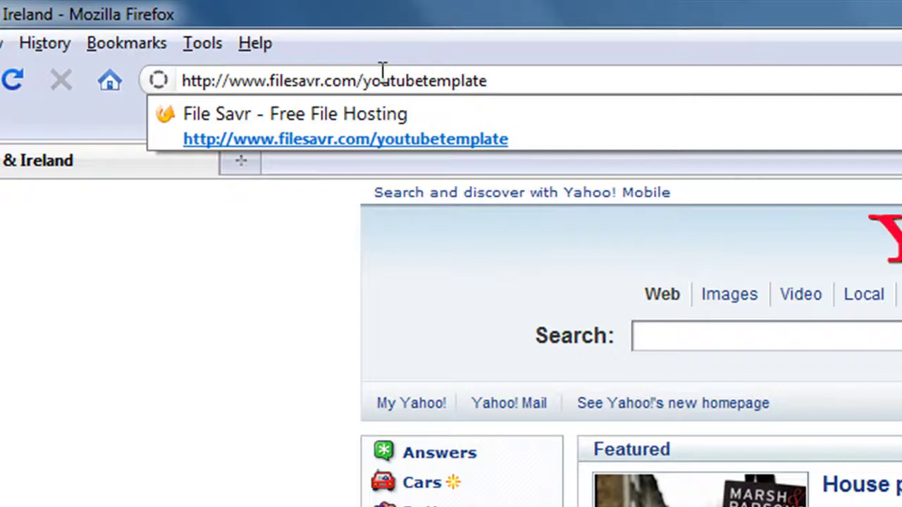
pyautogui.press('Return')
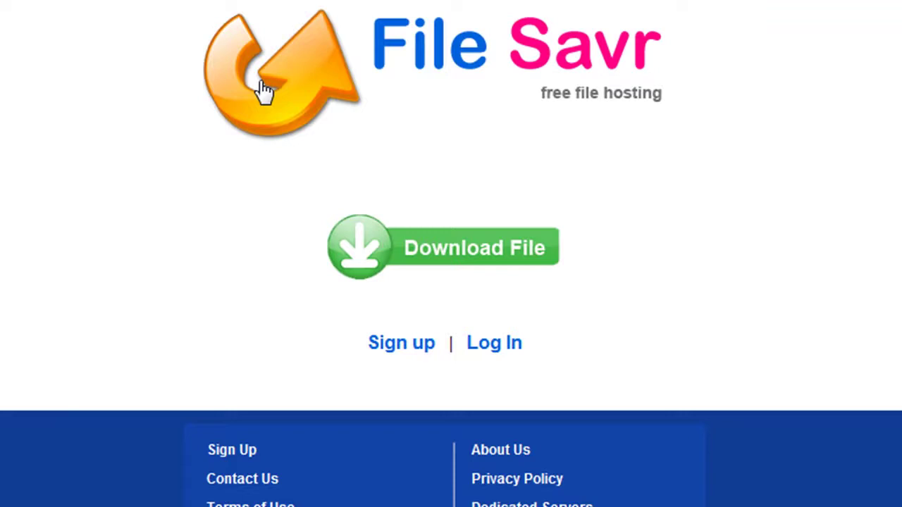
pyautogui.click(436, 247)
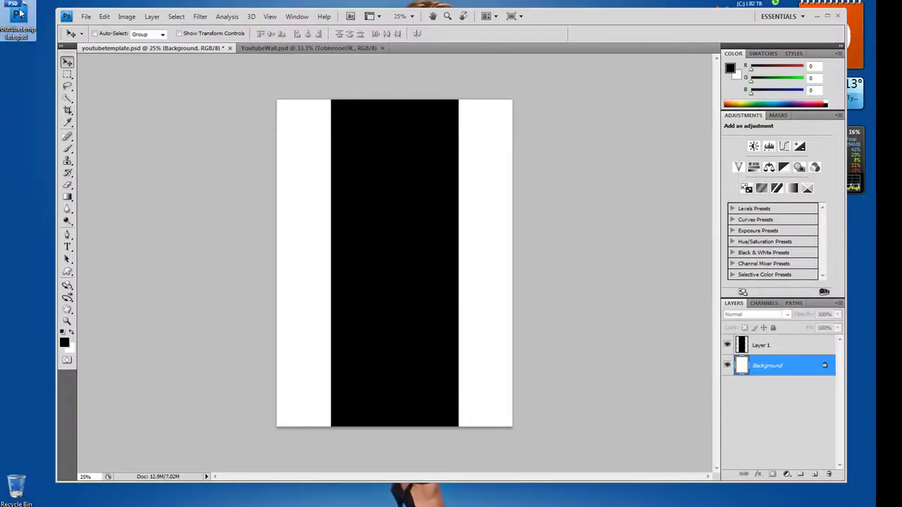
# Step: Open the downloaded youtubetemplate.psd from the desktop and maximize the Photoshop window
pyautogui.click(24, 7)
pyautogui.click(228, 139)
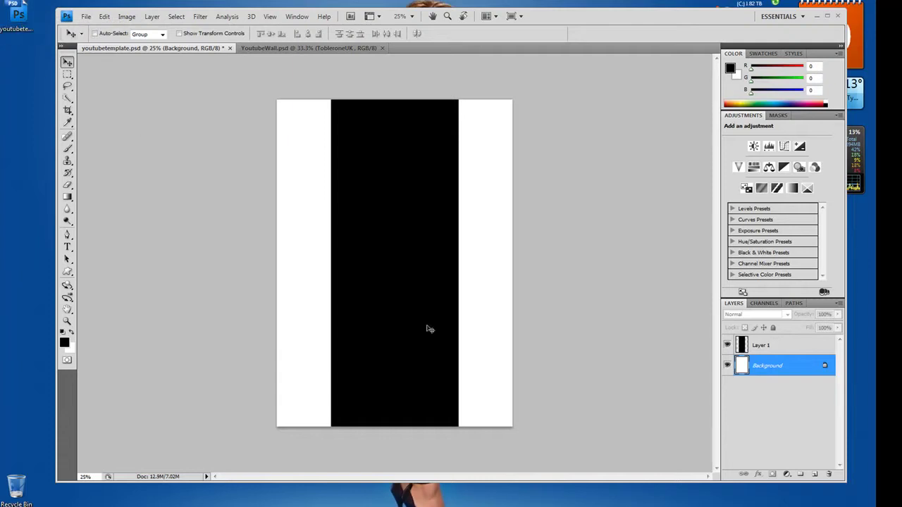
pyautogui.click(827, 17)
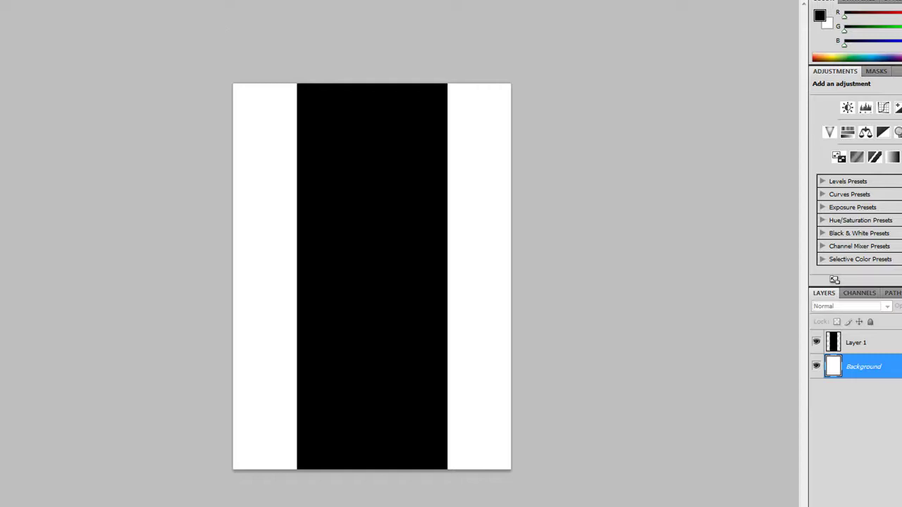
# Step: Tile the template and the YoutubeWall design in the 2-up document layout
pyautogui.click(423, 0)
pyautogui.click(432, 4)
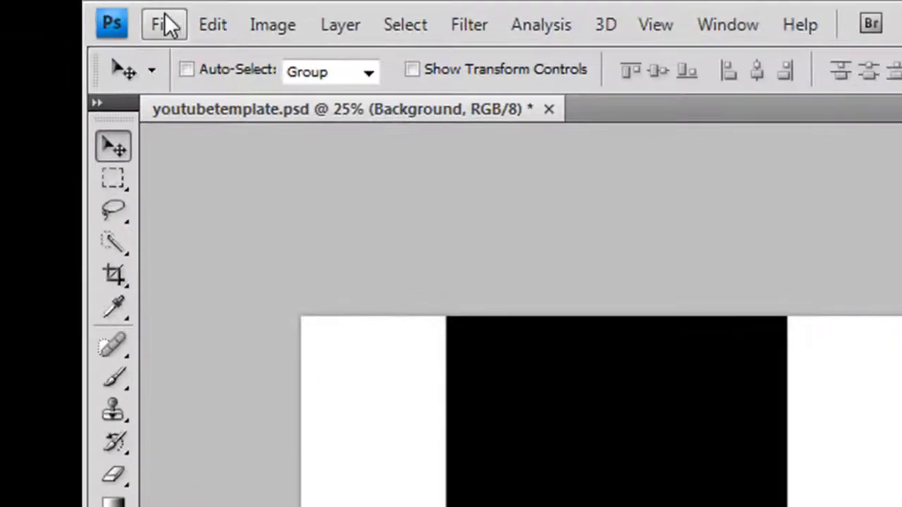
# Step: Save the template as youtubetemplate.jpg in JPEG (*.JPG) format, reaching JPEG Options
pyautogui.click(163, 25)
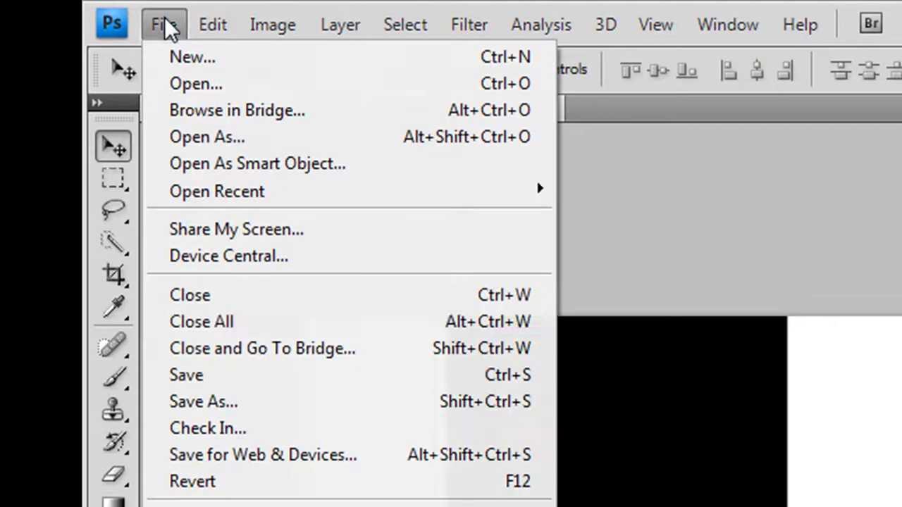
pyautogui.click(258, 405)
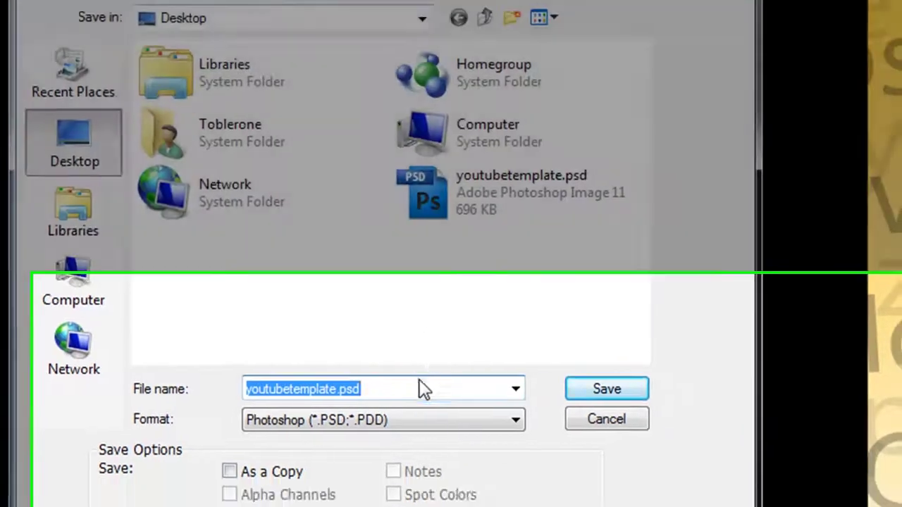
pyautogui.click(399, 451)
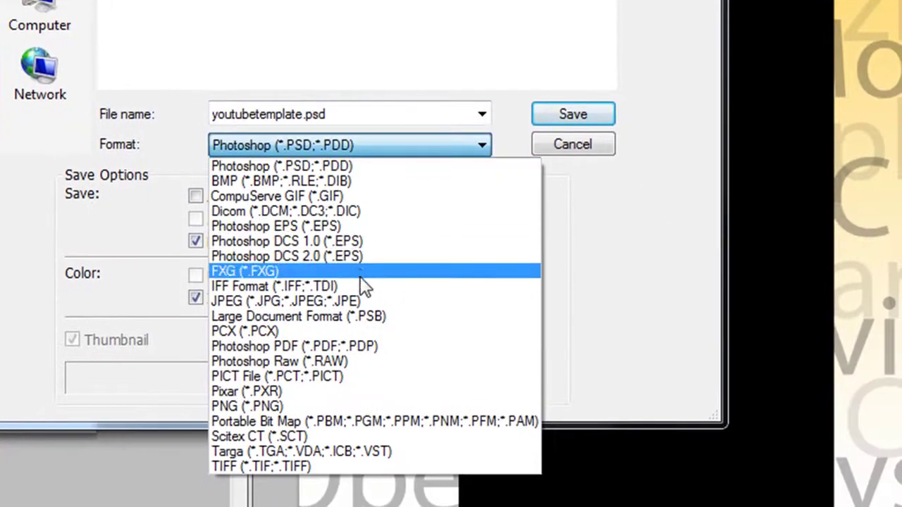
pyautogui.click(366, 335)
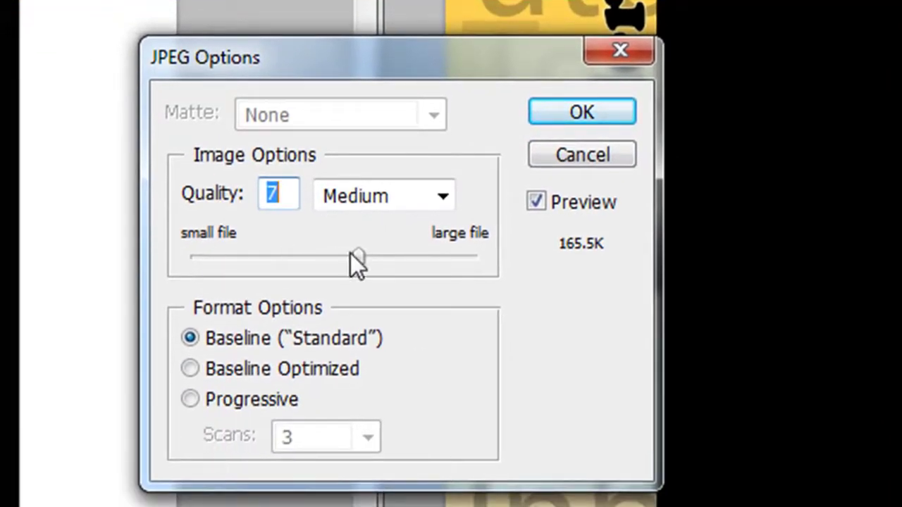
# Step: Try JPEG quality 12, settle on 7 Medium at 165.5K, then cancel the save
pyautogui.moveTo(350, 252); pyautogui.dragTo(536, 264)
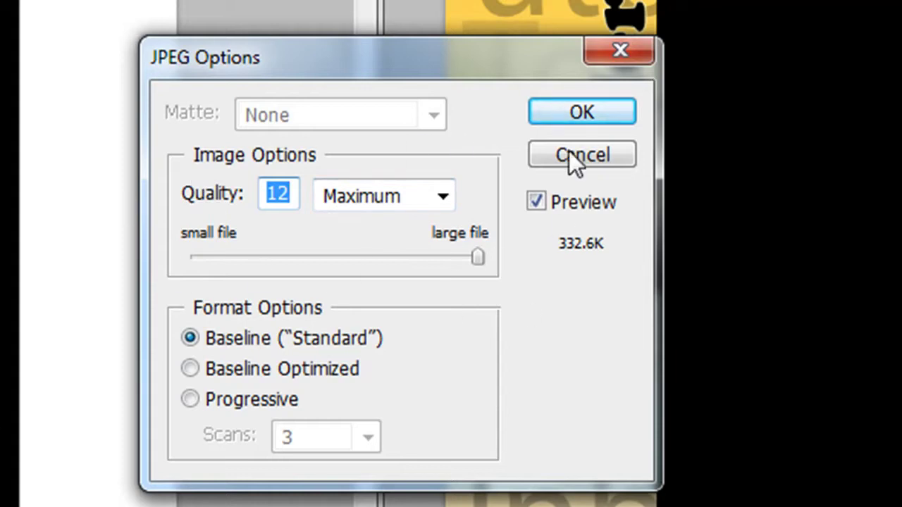
pyautogui.moveTo(477, 257); pyautogui.dragTo(433, 258)
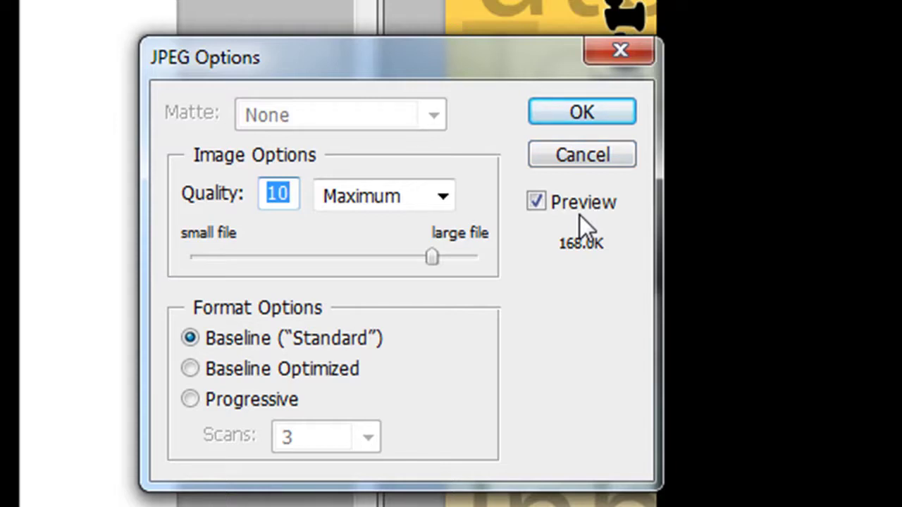
pyautogui.moveTo(434, 250); pyautogui.dragTo(360, 270)
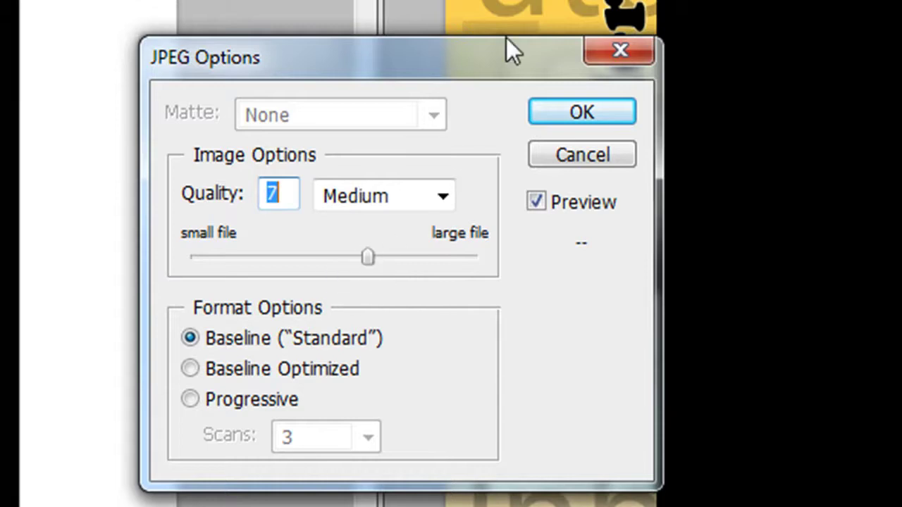
pyautogui.moveTo(331, 58); pyautogui.dragTo(169, 58)
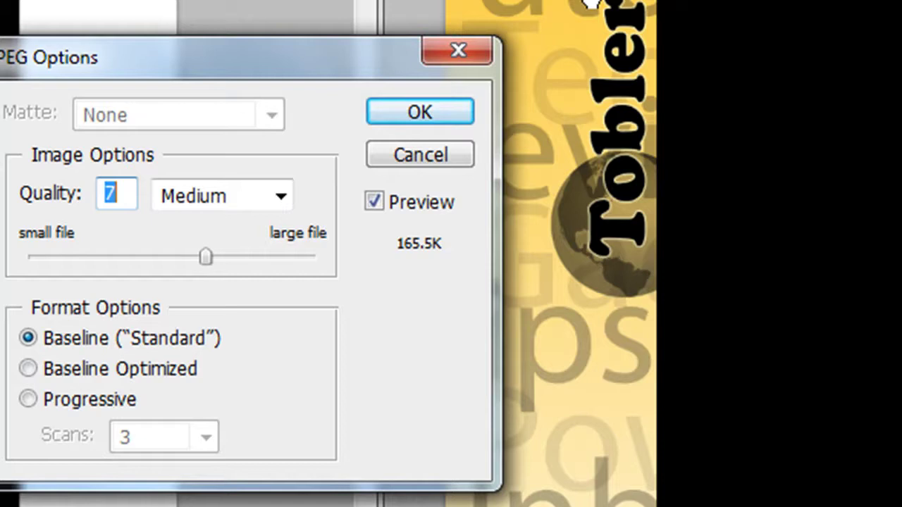
pyautogui.click(419, 154)
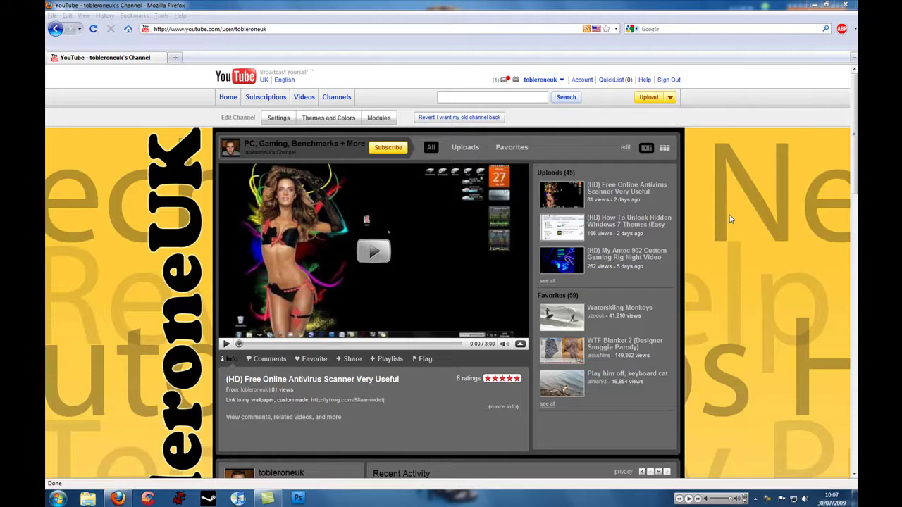
# Step: Scroll the YouTube channel page to reach the Edit Channel settings
pyautogui.moveTo(854, 192); pyautogui.dragTo(753, 224)
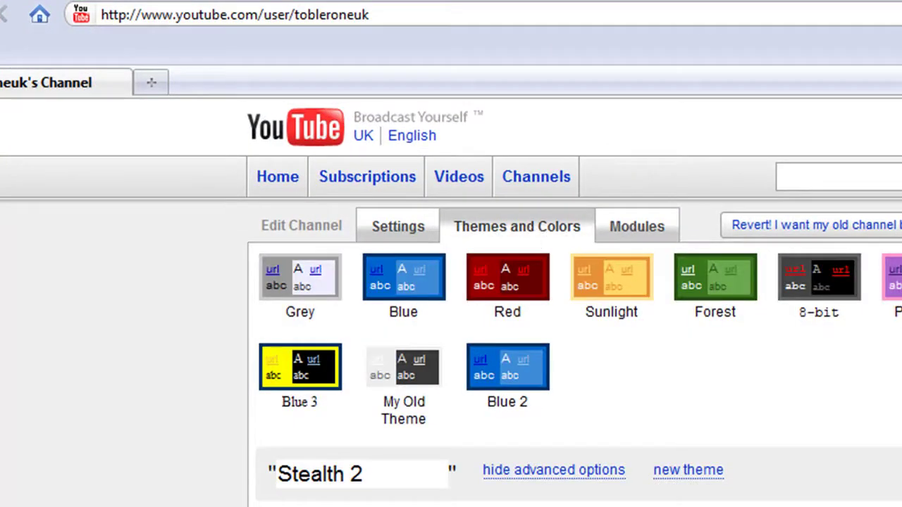
# Step: Expand Stealth 2's advanced options and browse for a Background Image, choosing no file
pyautogui.click(569, 470)
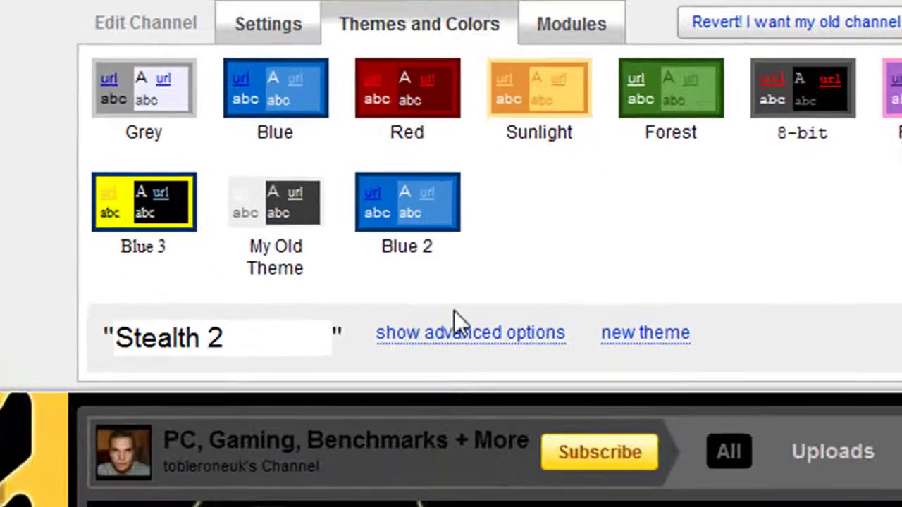
pyautogui.click(494, 345)
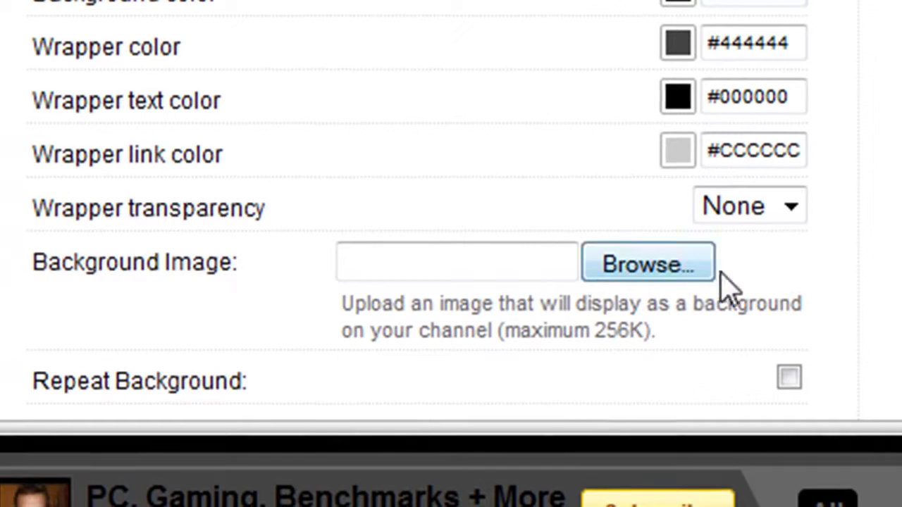
pyautogui.click(650, 274)
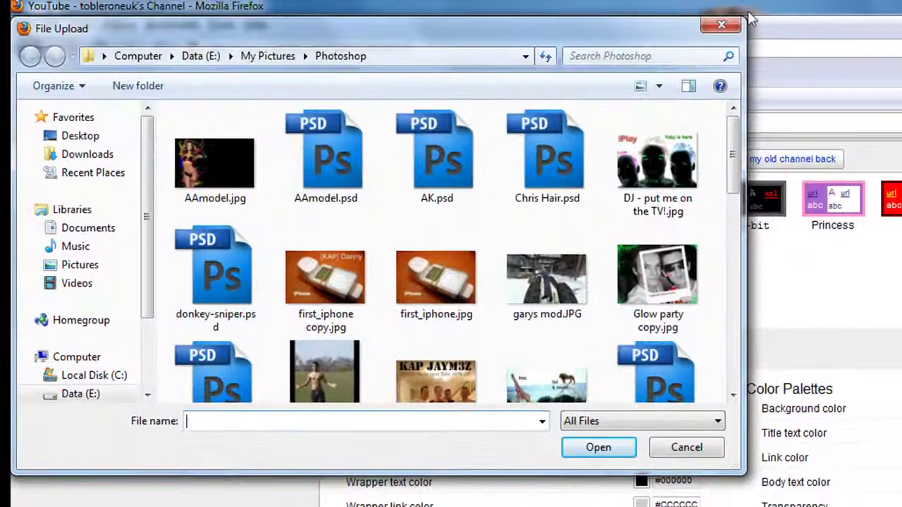
pyautogui.click(721, 28)
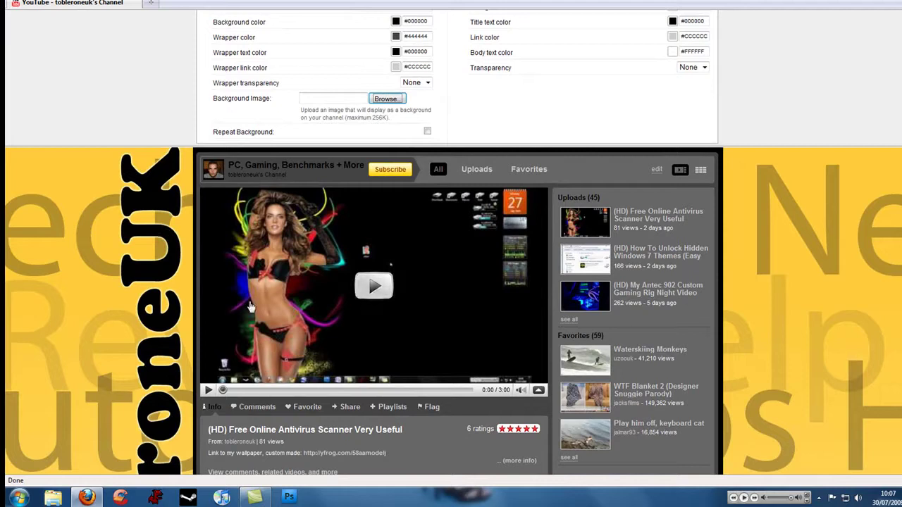
pyautogui.scroll(-5, 615, 339)
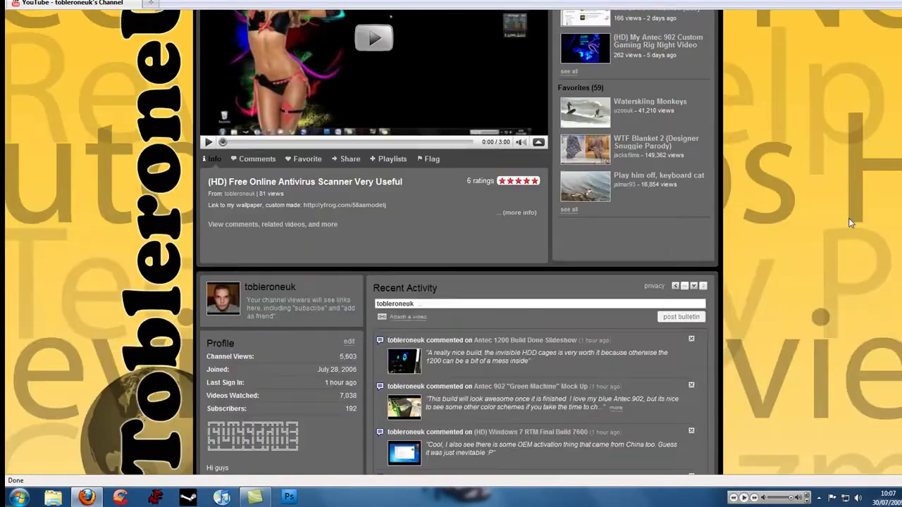
pyautogui.scroll(-3, 849, 227)
pyautogui.scroll(10, 849, 227)
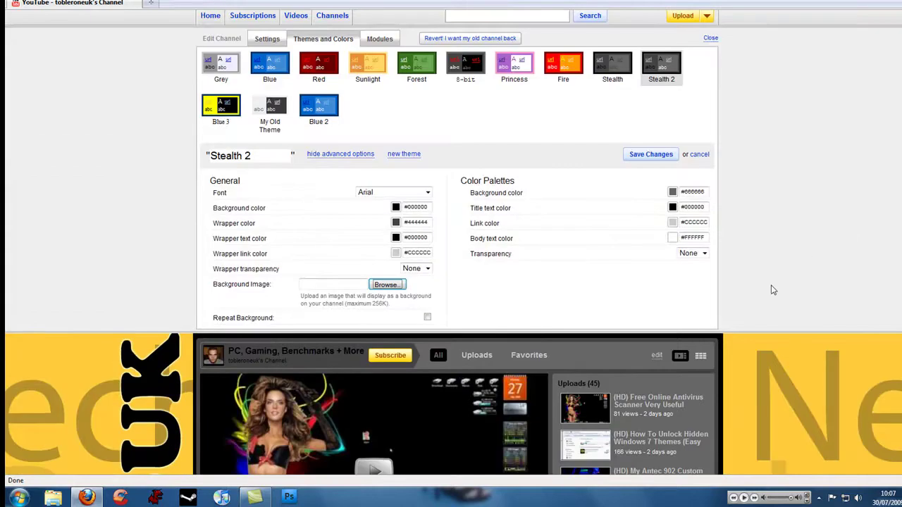
pyautogui.scroll(1, 773, 289)
pyautogui.scroll(-4, 773, 289)
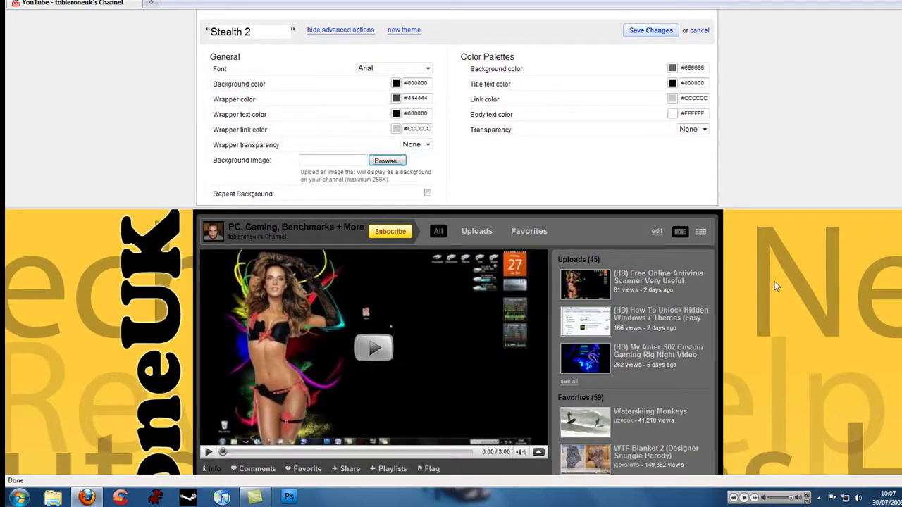